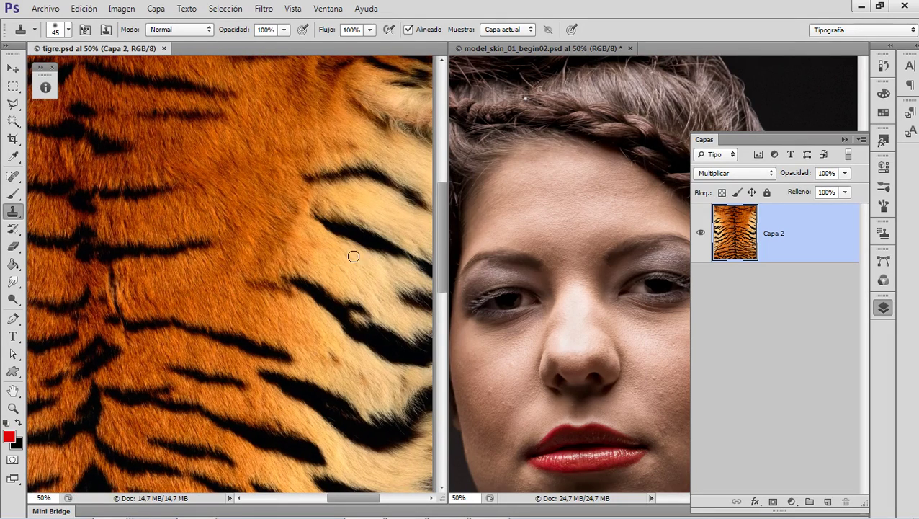
# Collapse the Layers panel and bring the model's whole face into view in model_skin_01_begin02.psd
pyautogui.click(845, 139)
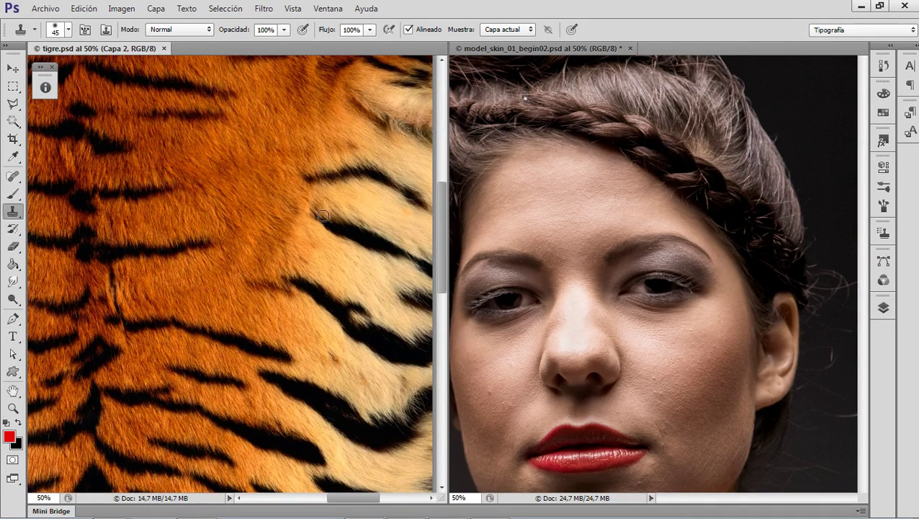
pyautogui.click(569, 275)
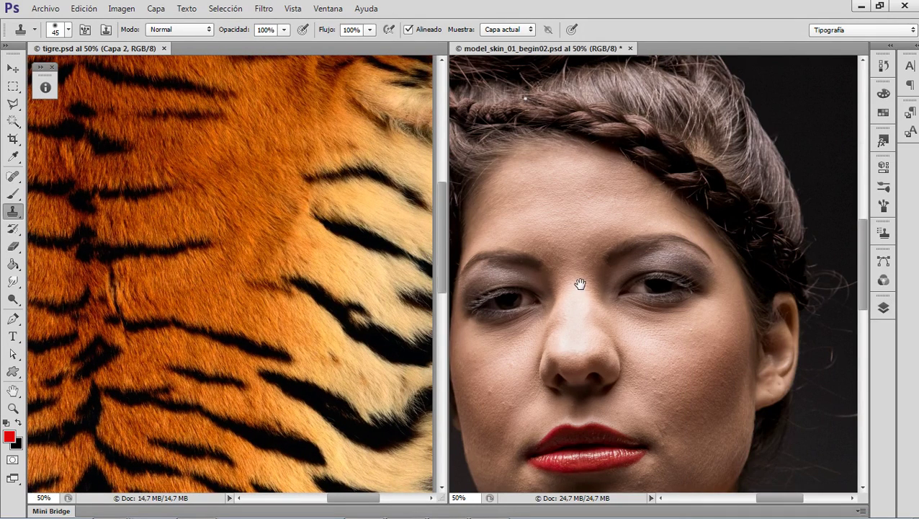
pyautogui.moveTo(585, 308); pyautogui.dragTo(602, 249)
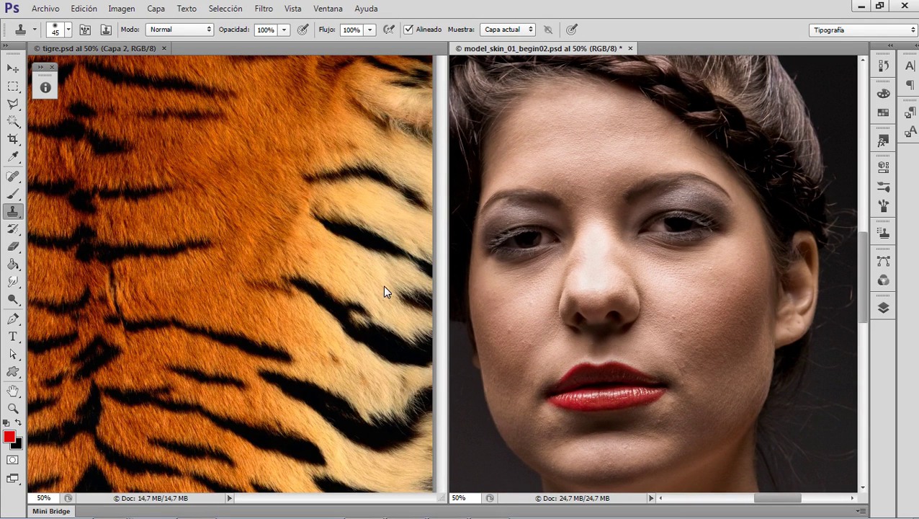
# Consolidate the two open documents into tabs and view tigre.psd and model_skin_01_begin02.psd in turn
pyautogui.click(76, 48)
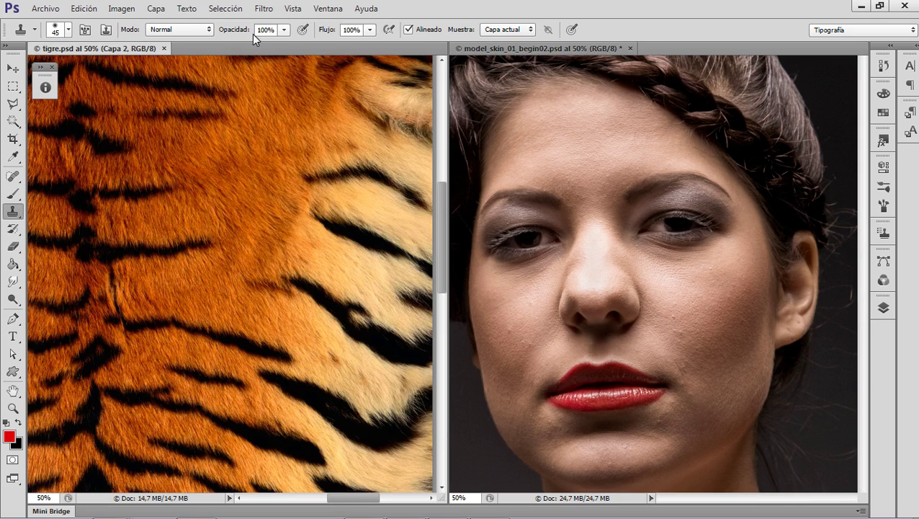
pyautogui.click(327, 13)
pyautogui.moveTo(342, 39)
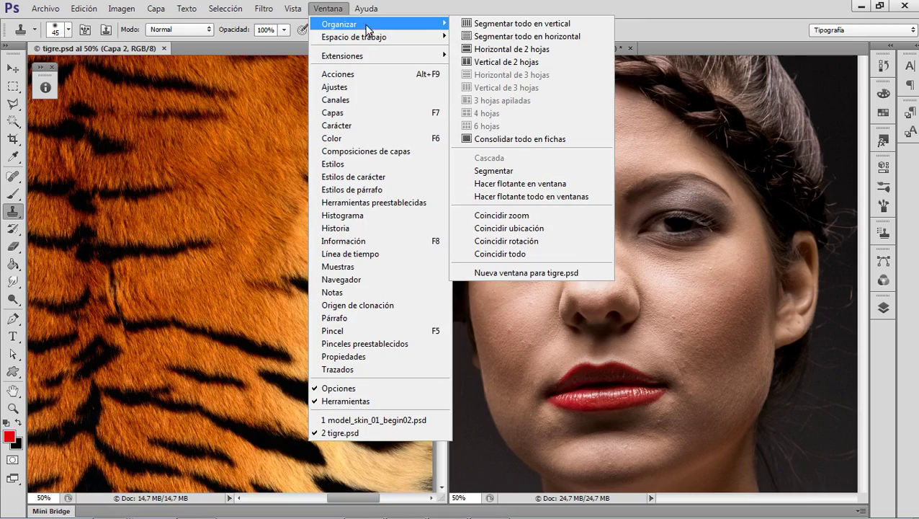
pyautogui.click(497, 139)
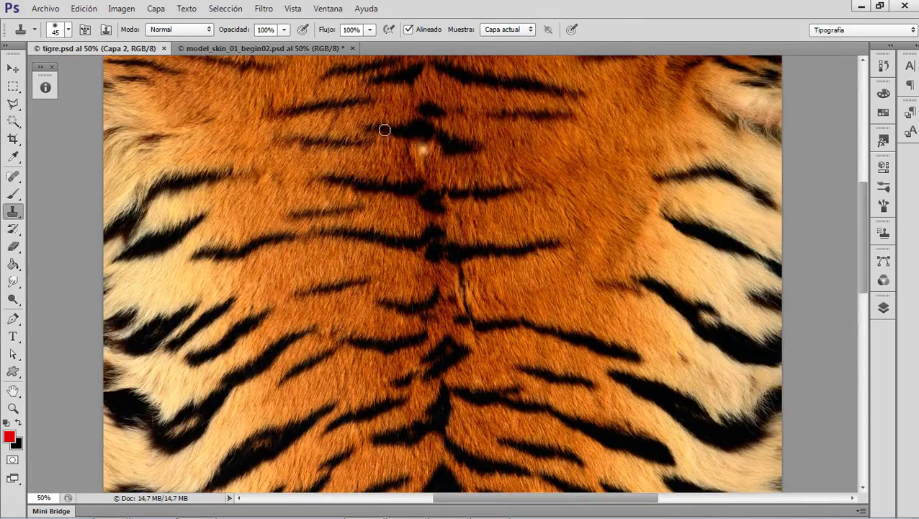
pyautogui.click(229, 50)
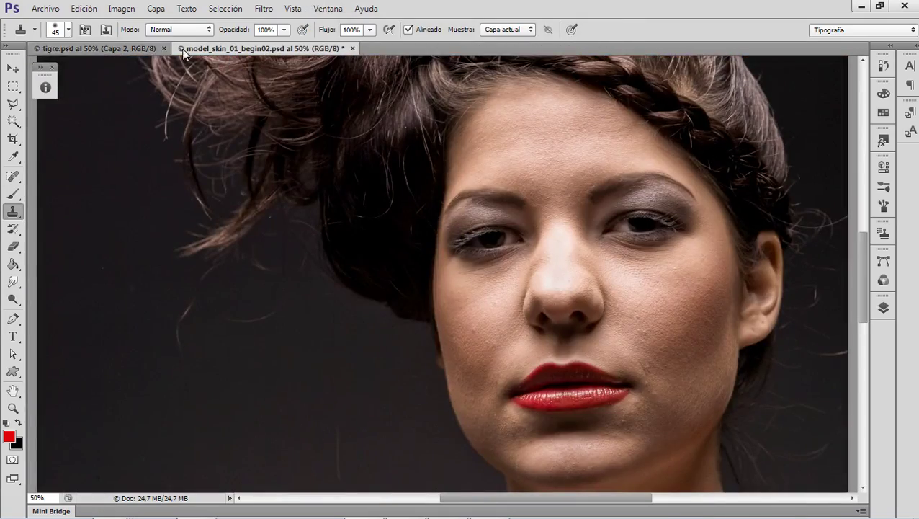
pyautogui.click(137, 49)
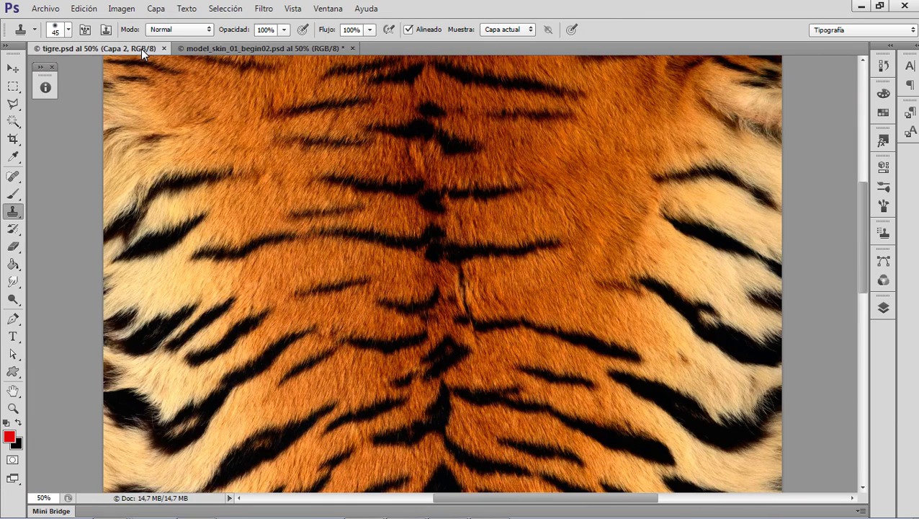
pyautogui.click(209, 49)
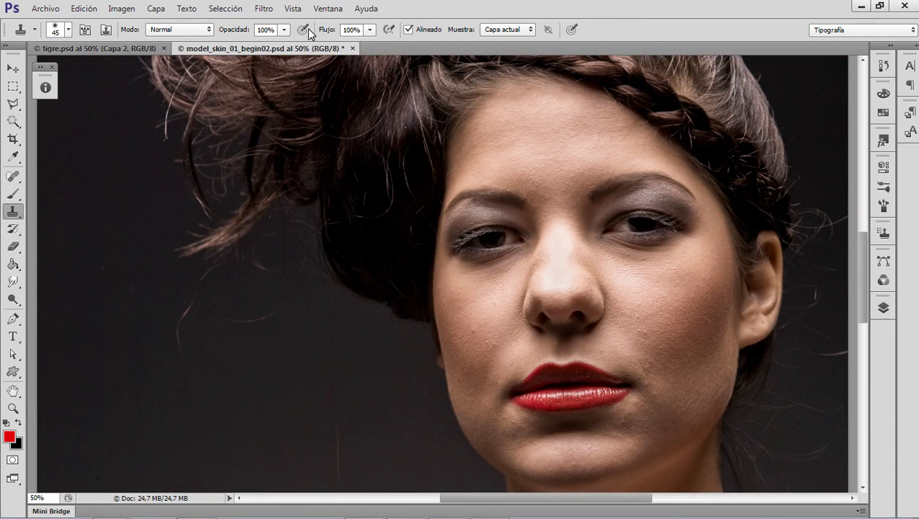
# Arrange the two documents side by side in a vertical two-up layout with the model's face in view
pyautogui.click(329, 10)
pyautogui.moveTo(361, 63)
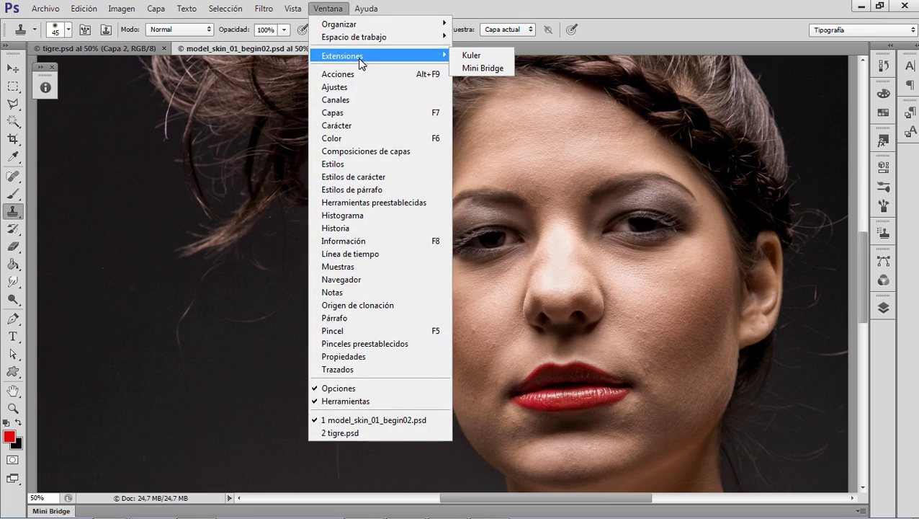
pyautogui.moveTo(397, 26)
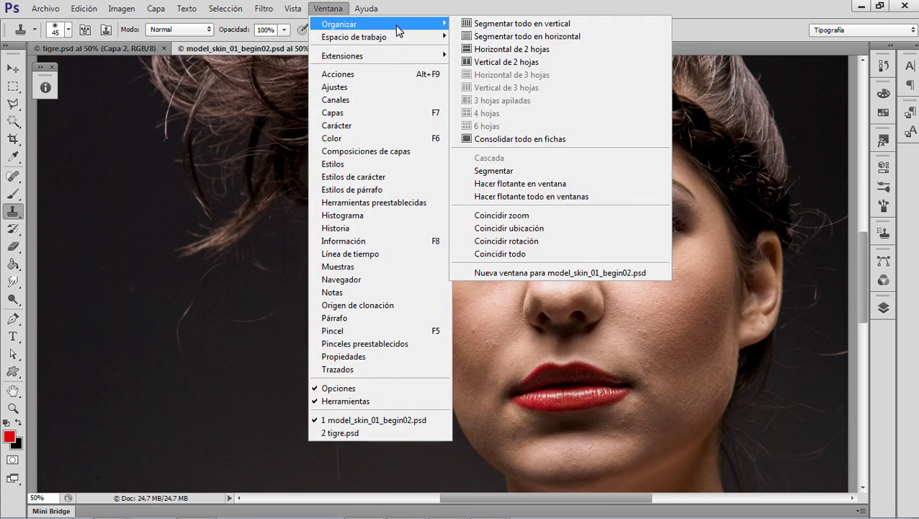
pyautogui.click(521, 64)
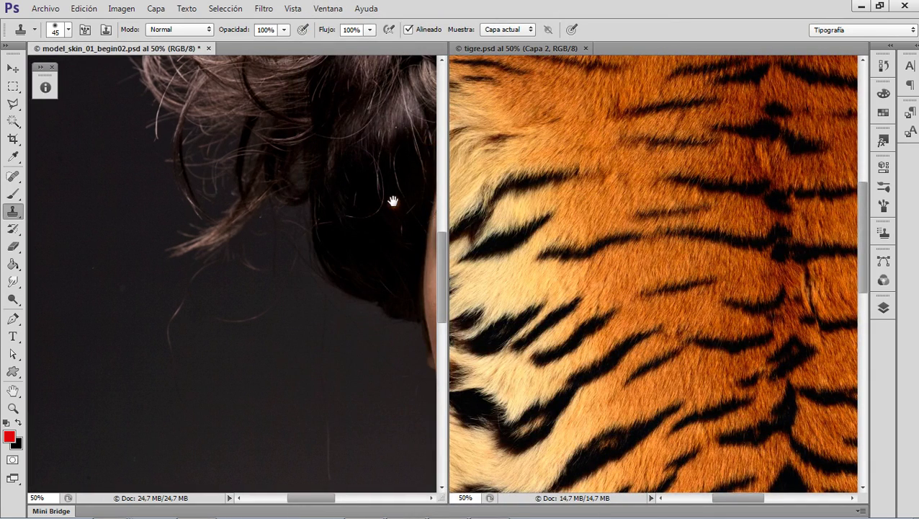
pyautogui.moveTo(392, 201); pyautogui.dragTo(136, 199)
pyautogui.moveTo(322, 230); pyautogui.dragTo(268, 230)
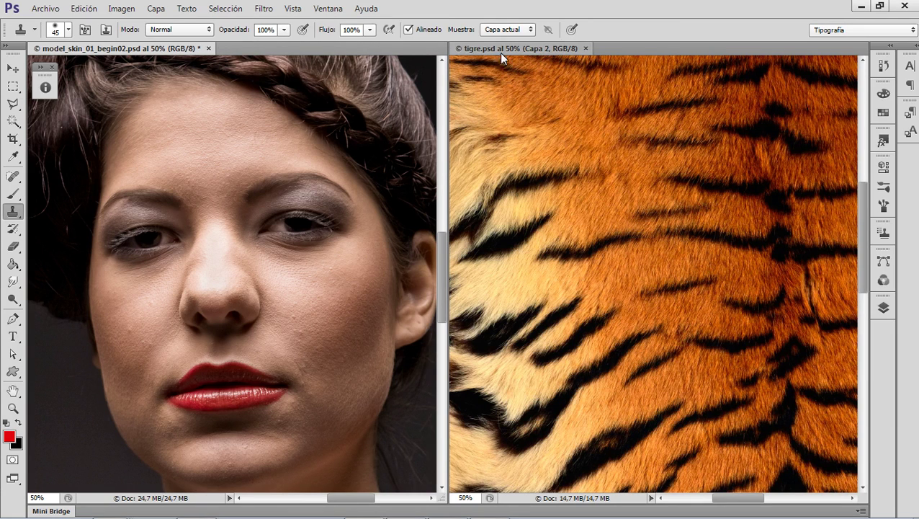
# Show both documents at 100% zoom, with the portrait framed on the model's left eye and tigre.psd on the striped orange fur
pyautogui.click(13, 409)
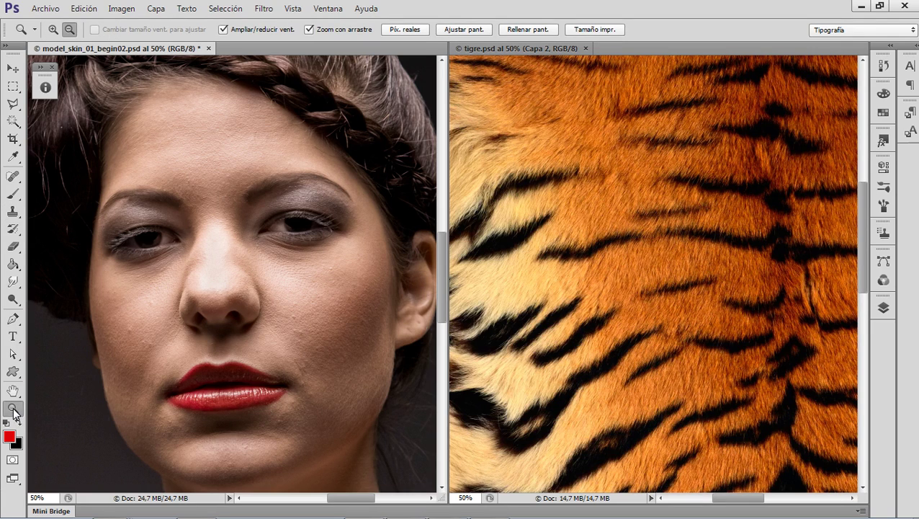
pyautogui.doubleClick(13, 409)
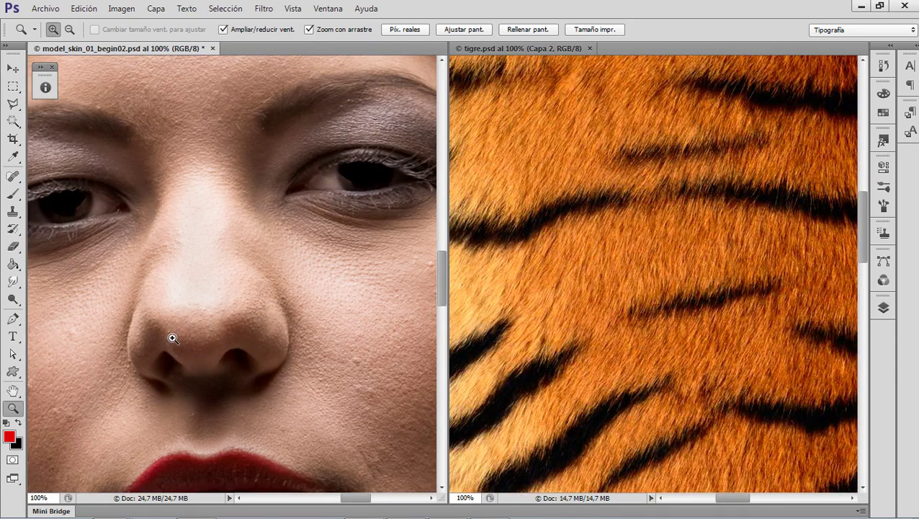
pyautogui.press('alt')
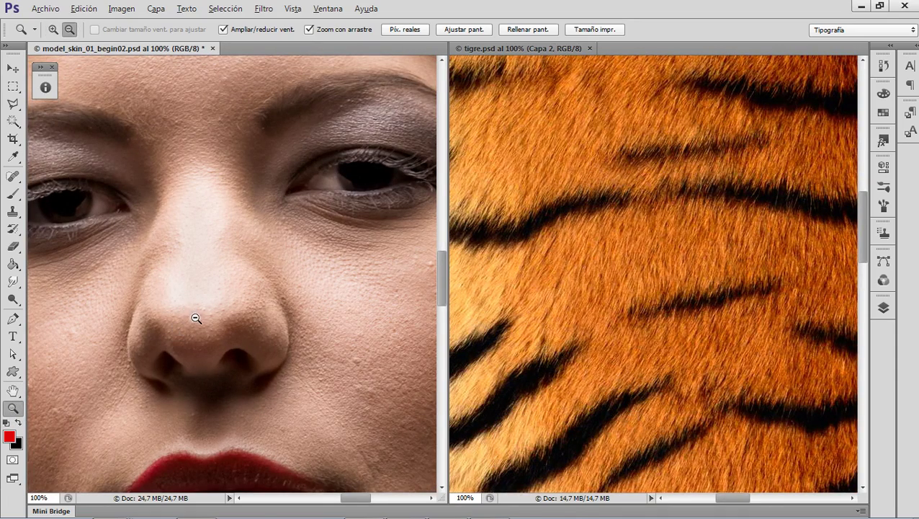
pyautogui.press('space')
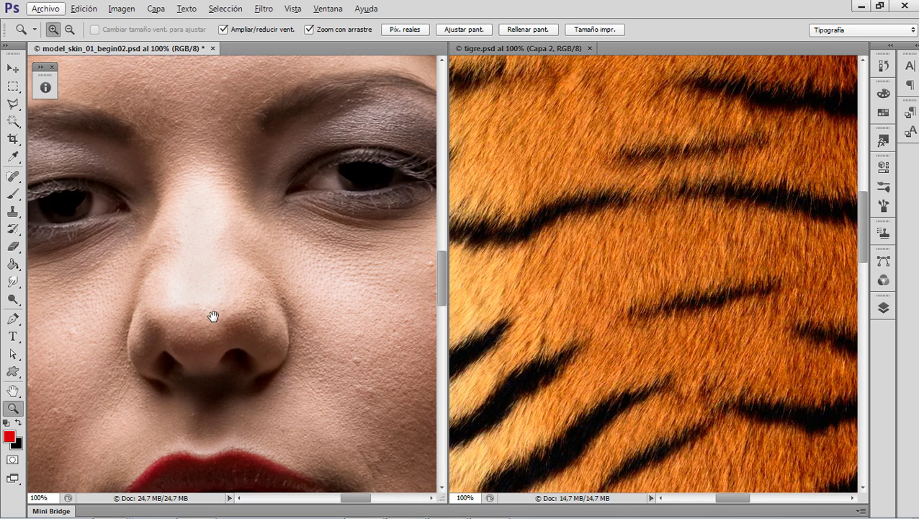
pyautogui.moveTo(213, 317); pyautogui.dragTo(232, 319)
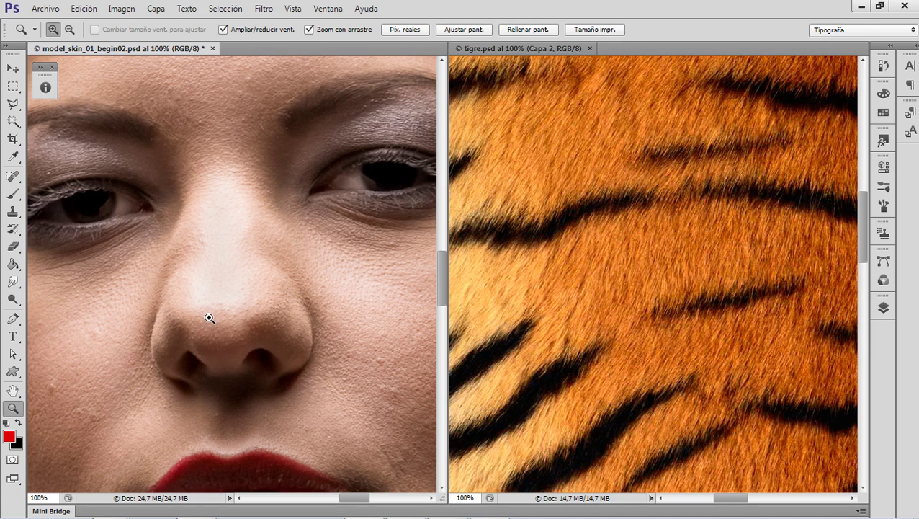
pyautogui.moveTo(205, 318); pyautogui.dragTo(224, 318)
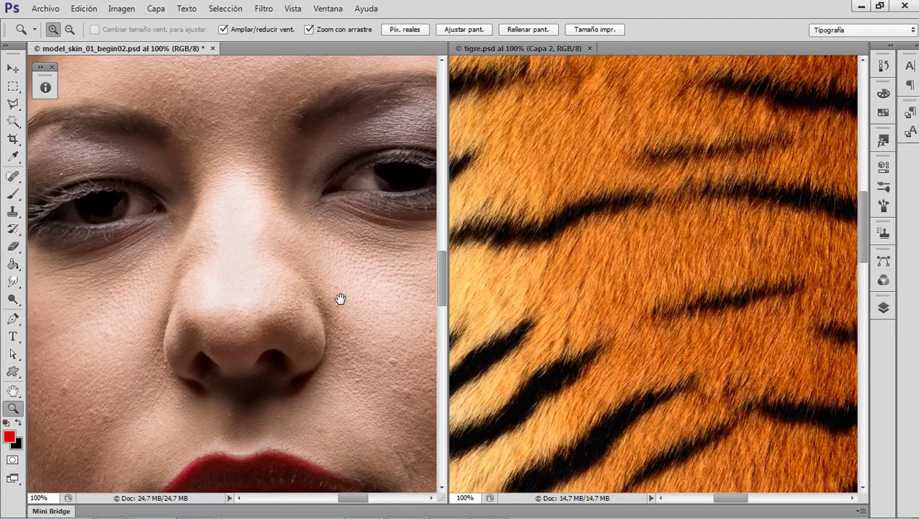
pyautogui.moveTo(341, 300); pyautogui.dragTo(208, 383)
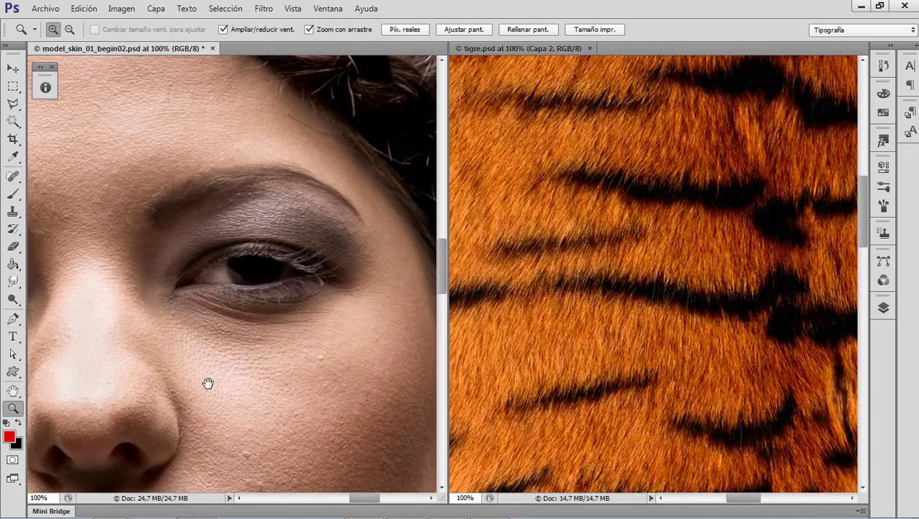
pyautogui.click(671, 198)
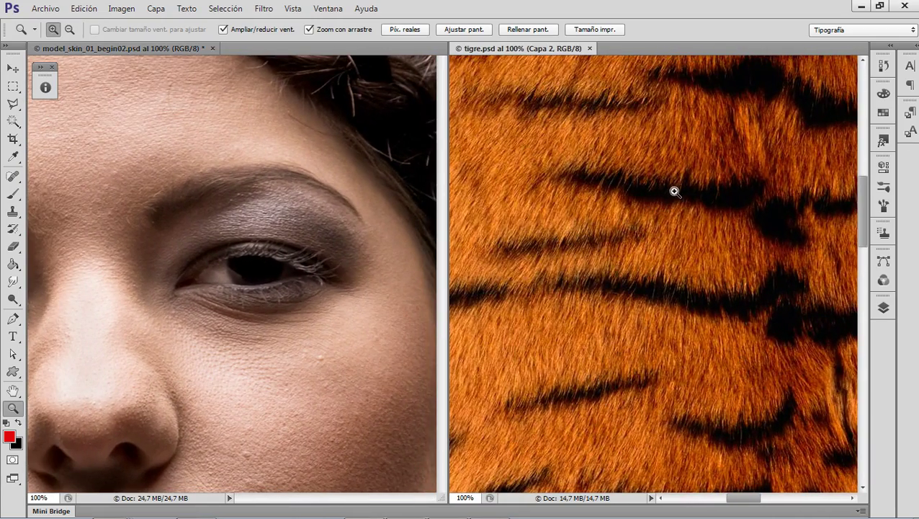
pyautogui.moveTo(687, 180); pyautogui.dragTo(715, 179)
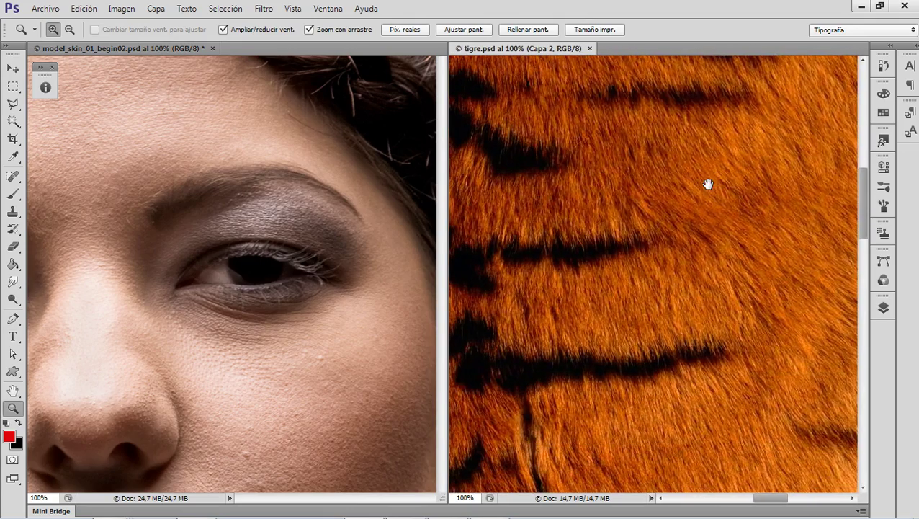
# Add a new layer above Fondo in the portrait document and name it PIEL TIGRE
pyautogui.click(178, 51)
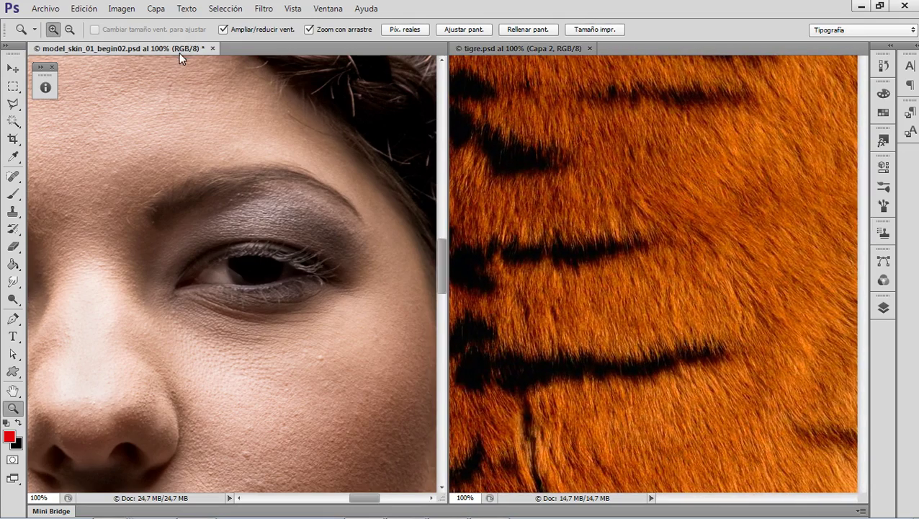
pyautogui.click(883, 309)
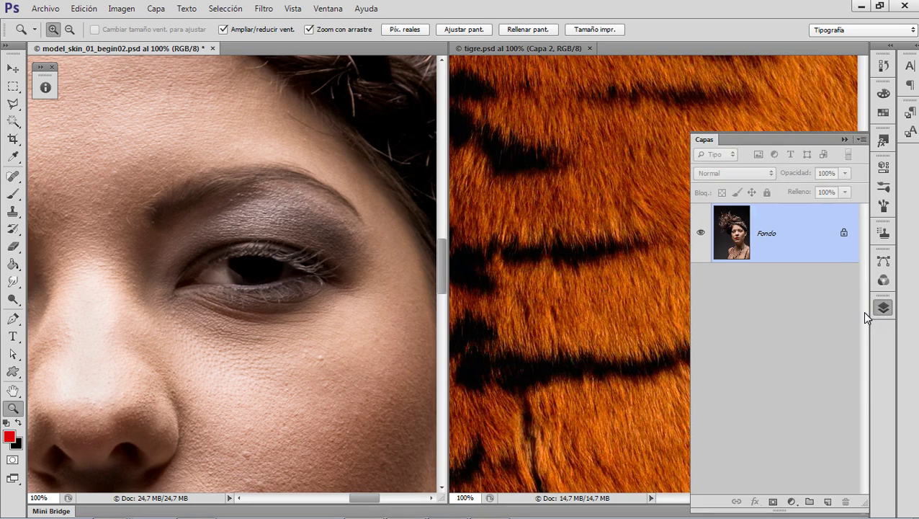
pyautogui.click(827, 501)
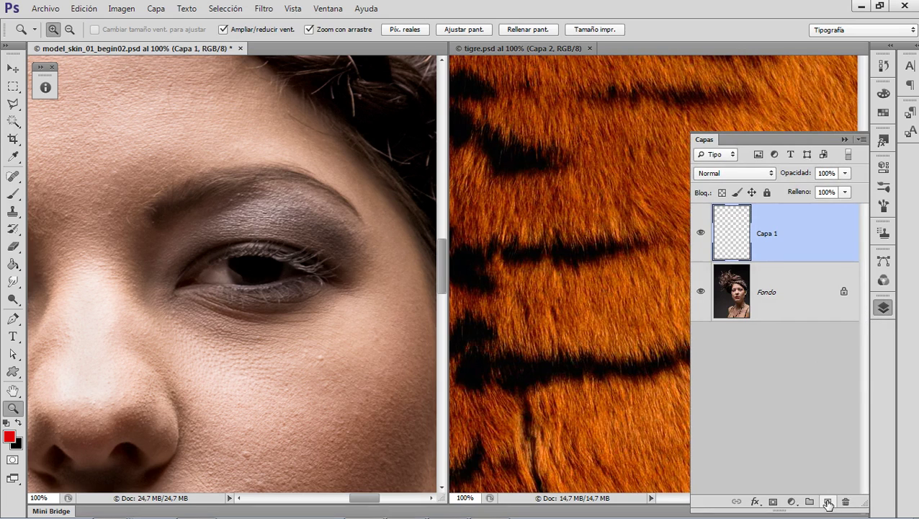
pyautogui.doubleClick(766, 235)
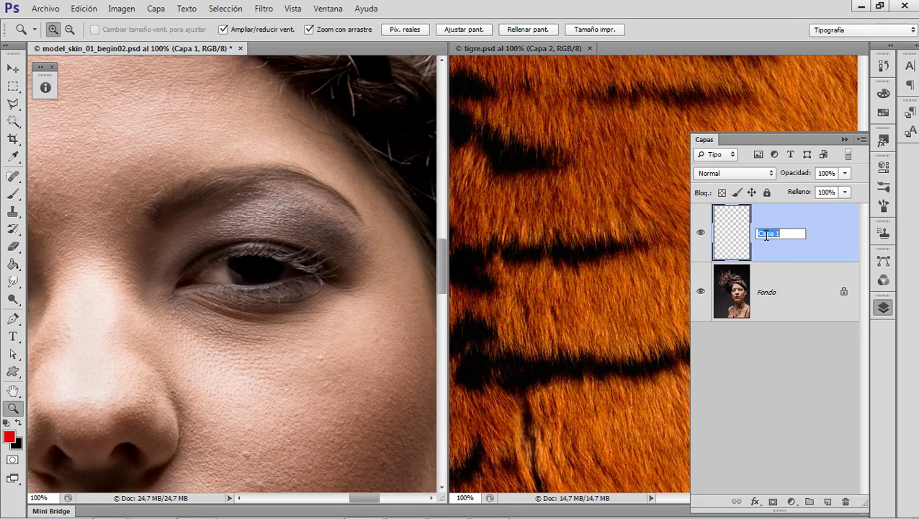
pyautogui.write('PIEL TIGRE')
pyautogui.press('Return')
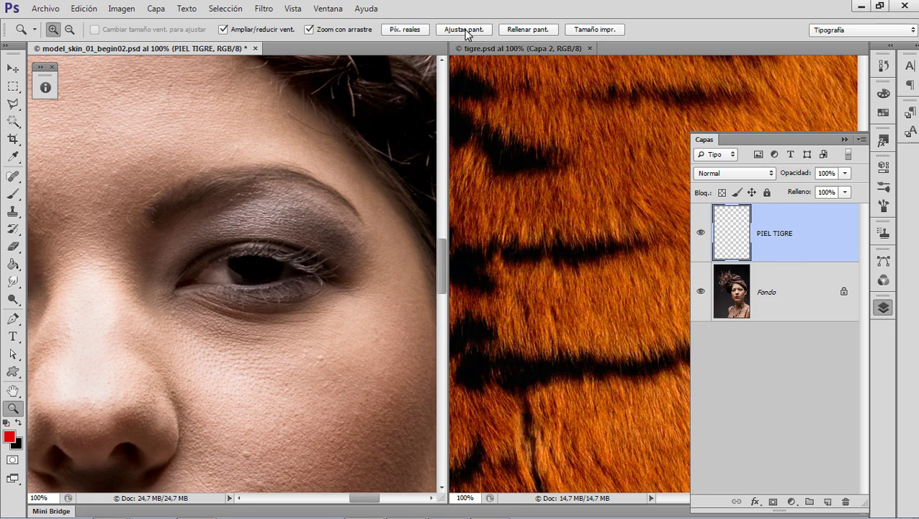
# Clone the orange fur from tigre.psd onto the portrait's PIEL TIGRE layer, covering the left eye's upper lid and outer corner
pyautogui.click(605, 181)
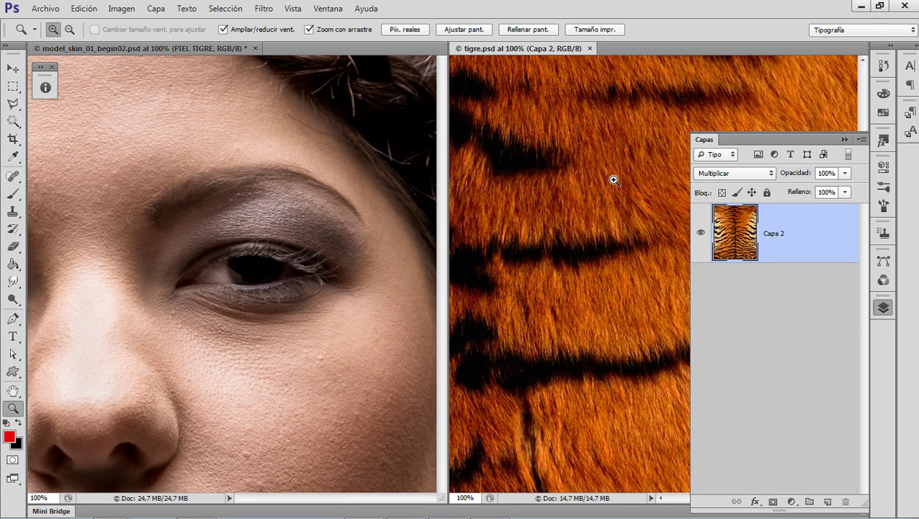
pyautogui.click(13, 211)
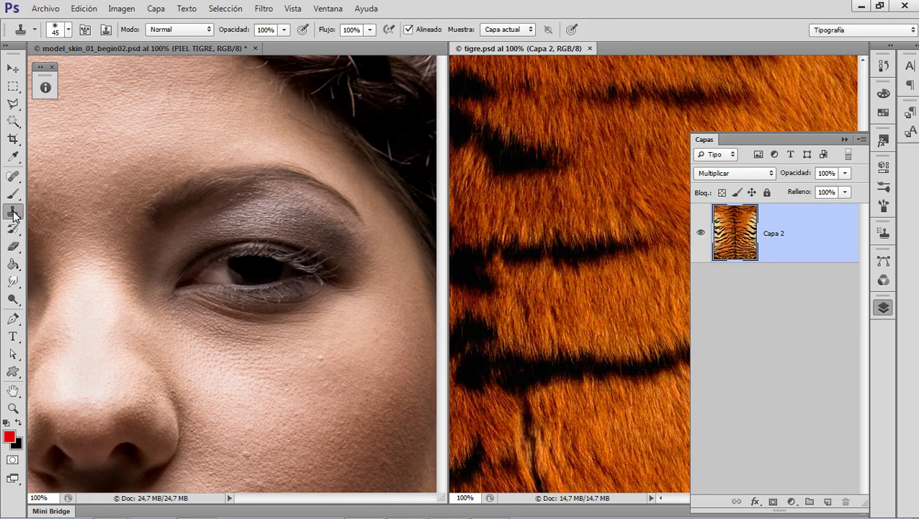
pyautogui.click(845, 140)
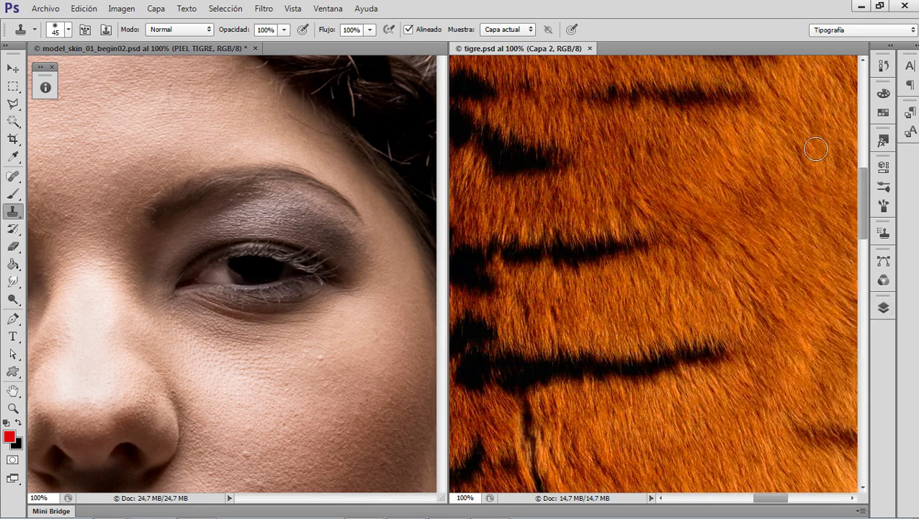
pyautogui.keyDown('alt'); pyautogui.click(748, 167); pyautogui.keyUp('alt')
pyautogui.click(326, 272)
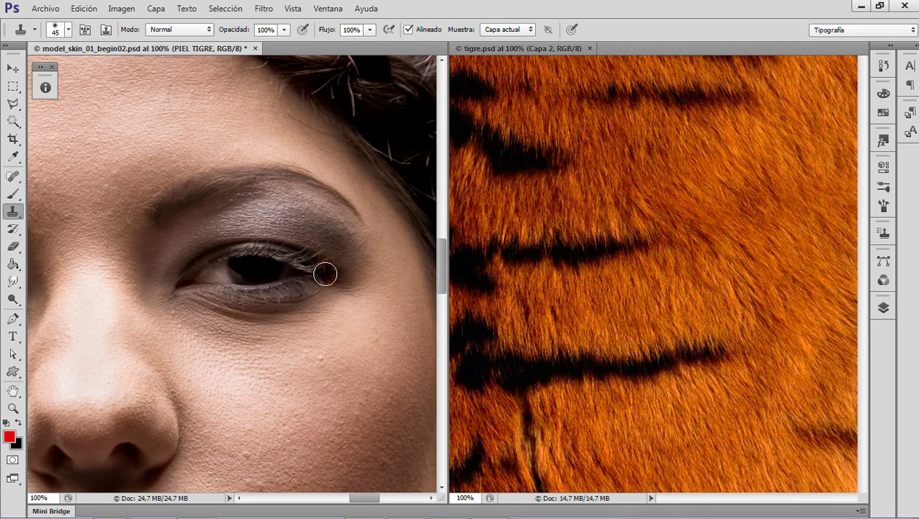
pyautogui.moveTo(325, 274)
pyautogui.mouseDown()
pyautogui.moveTo(363, 275)
pyautogui.moveTo(413, 252)
pyautogui.moveTo(353, 260)
pyautogui.moveTo(317, 250)
pyautogui.moveTo(398, 248)
pyautogui.moveTo(308, 199)
pyautogui.moveTo(293, 211)
pyautogui.moveTo(306, 238)
pyautogui.moveTo(281, 225)
pyautogui.moveTo(288, 198)
pyautogui.moveTo(195, 214)
pyautogui.moveTo(291, 211)
pyautogui.moveTo(294, 225)
pyautogui.moveTo(196, 231)
pyautogui.moveTo(175, 252)
pyautogui.moveTo(189, 234)
pyautogui.moveTo(169, 232)
pyautogui.moveTo(191, 225)
pyautogui.moveTo(450, 240)
pyautogui.mouseUp()
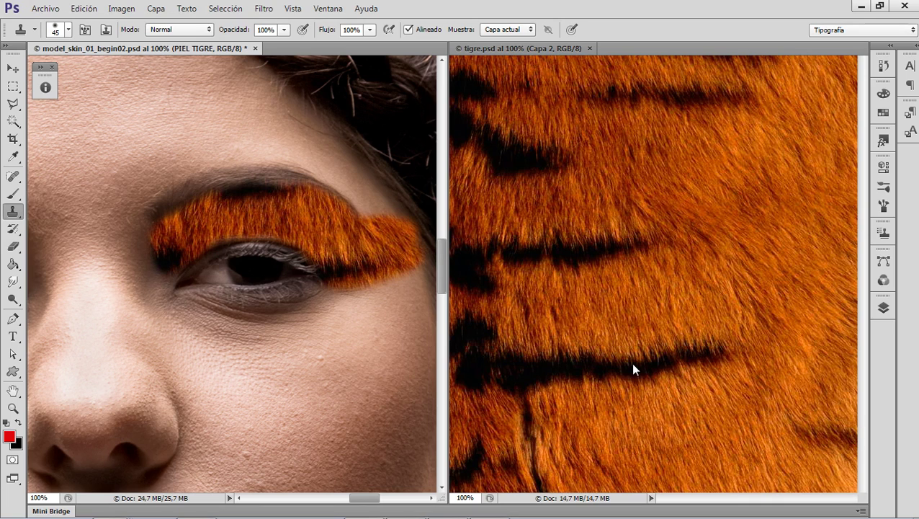
# Open the Clone Source settings for the tiger fur sample and make the portrait the active document
pyautogui.click(661, 365)
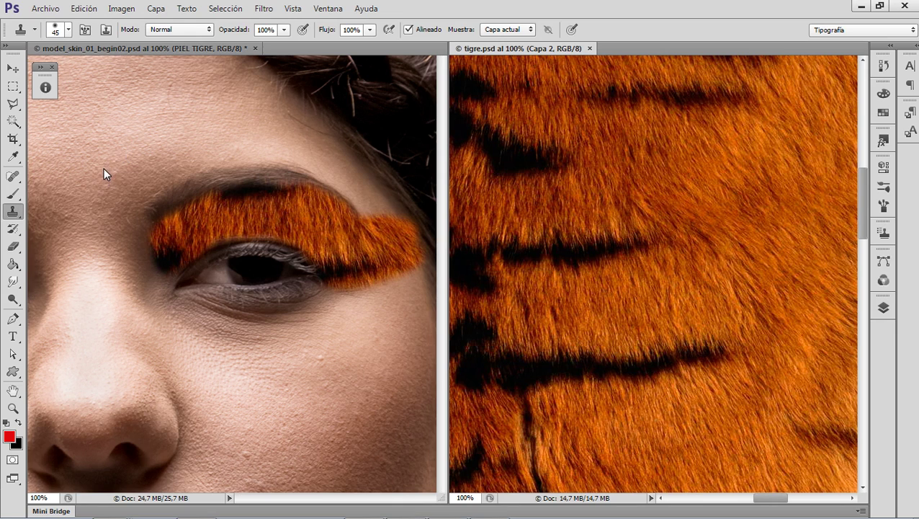
pyautogui.click(102, 48)
pyautogui.click(105, 31)
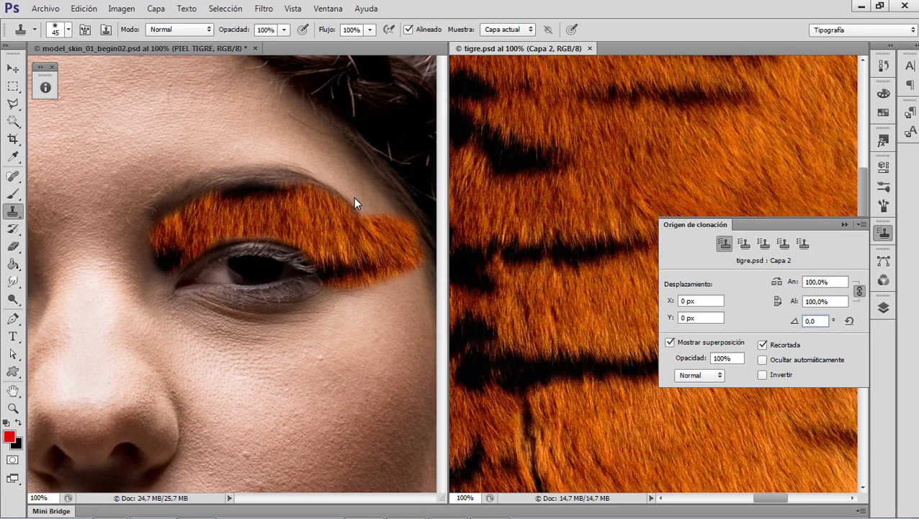
pyautogui.click(220, 49)
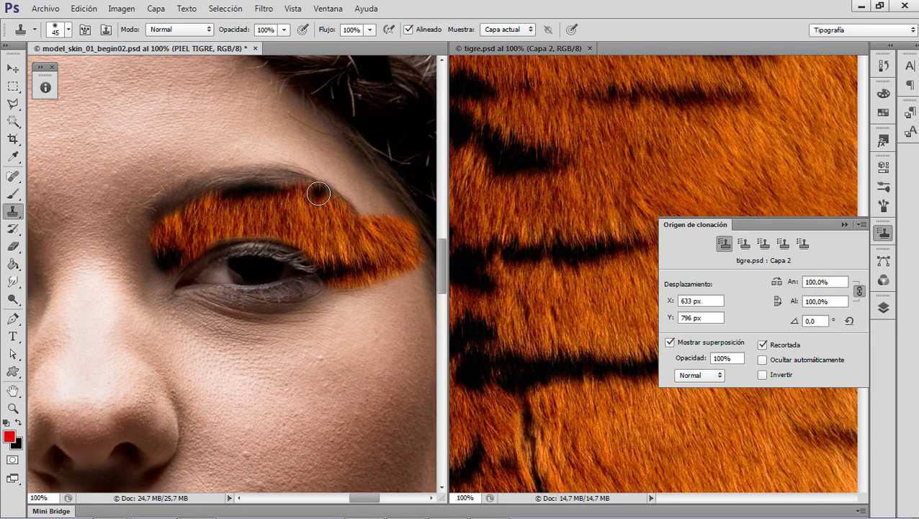
# Enlarge the Clone Stamp brush to 175 px for previewing the fur over the outer end of the left eyebrow
pyautogui.moveTo(332, 187); pyautogui.dragTo(321, 186)
pyautogui.press(']')
pyautogui.press(']')
pyautogui.press(']')
pyautogui.press(']')
pyautogui.press(']')
pyautogui.press(']')
pyautogui.press(']')
pyautogui.press(']')
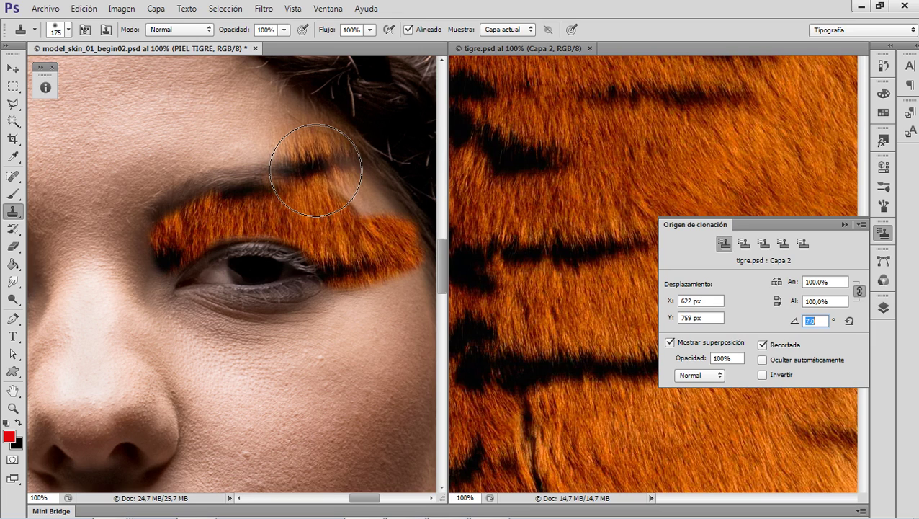
# Rotate the clone source to 22.8° while checking the fur overlay against the outer end of the left eyebrow
pyautogui.write('12')
pyautogui.press('Return')
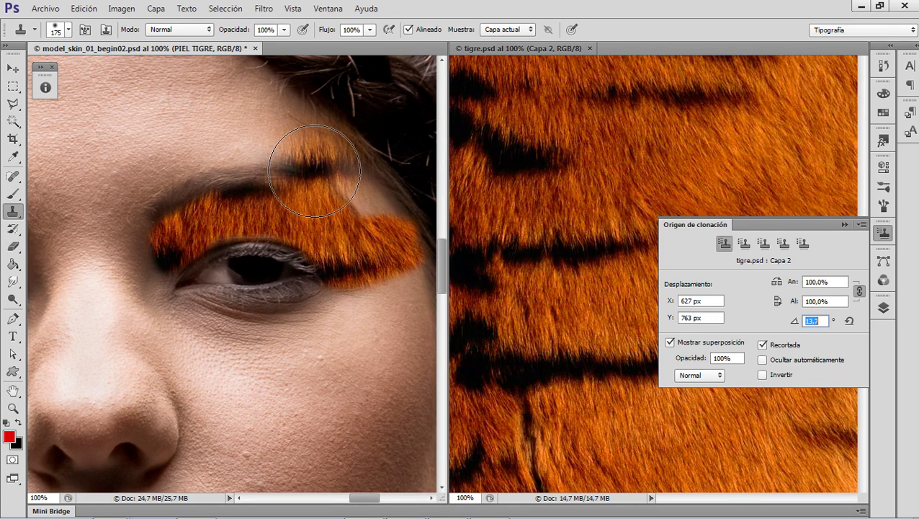
pyautogui.press('Up')
pyautogui.press('Up')
pyautogui.press('Up')
pyautogui.press('Up')
pyautogui.press('Up')
pyautogui.press('Up')
pyautogui.press('Up')
pyautogui.press('Up')
pyautogui.press('Up')
pyautogui.press('Up')
pyautogui.press('Up')
pyautogui.press('Up')
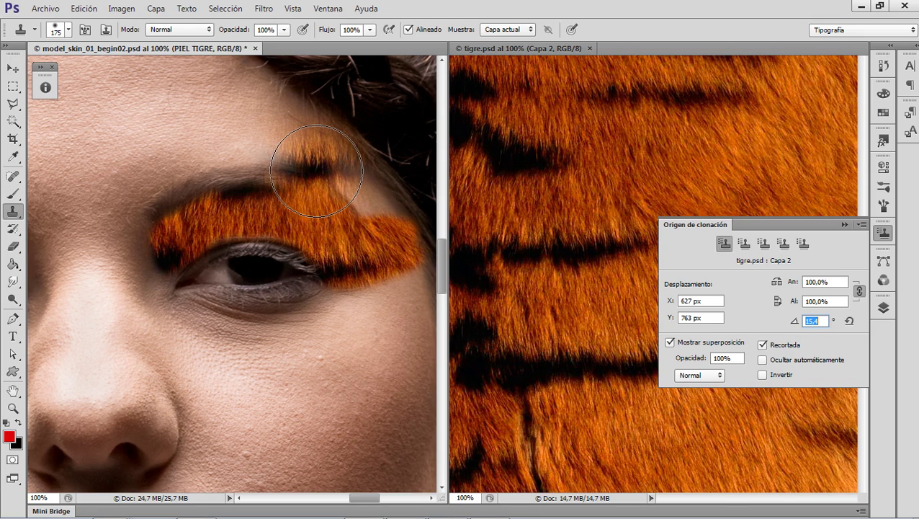
pyautogui.press('Up')
pyautogui.press('Up')
pyautogui.press('Up')
pyautogui.press('Up')
pyautogui.press('Up')
pyautogui.press('Up')
pyautogui.press('Up')
pyautogui.press('Up')
pyautogui.press('Up')
pyautogui.press('Up')
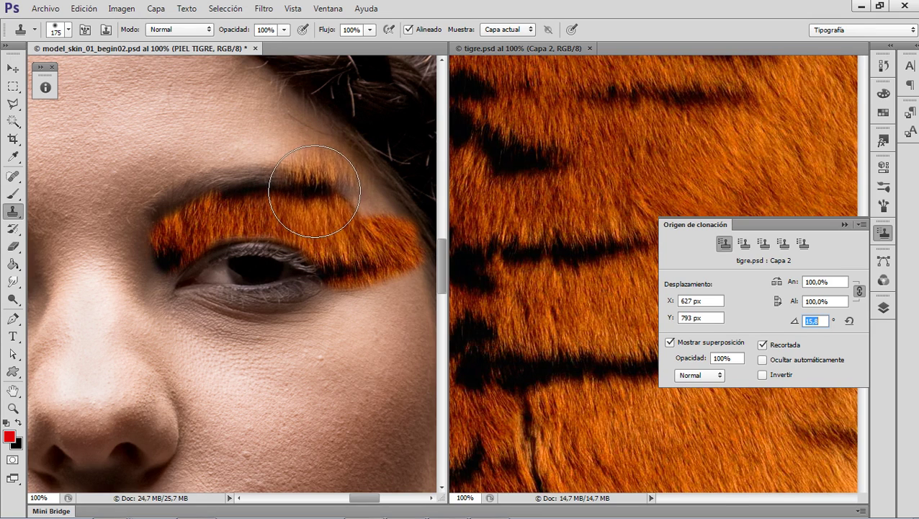
pyautogui.hotkey('shift', 'Up')
pyautogui.hotkey('shift', 'Up')
pyautogui.hotkey('shift', 'Up')
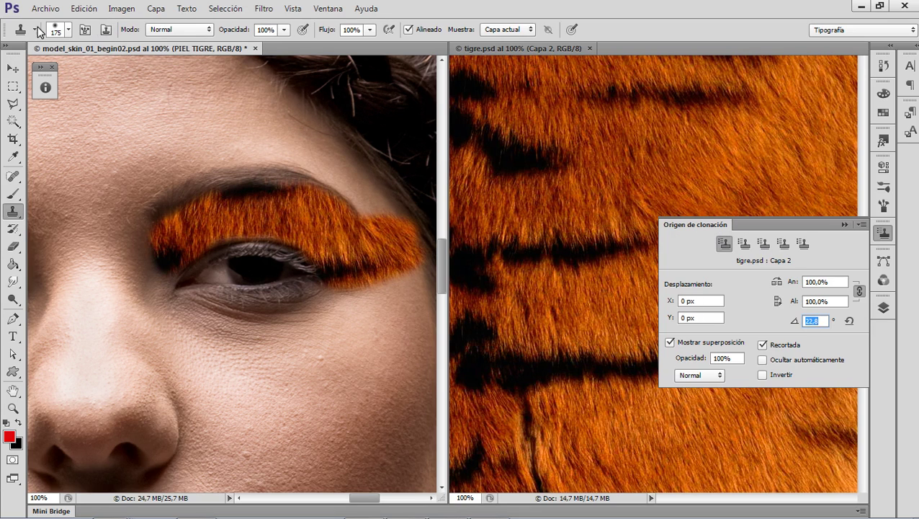
pyautogui.click(106, 30)
pyautogui.click(105, 31)
pyautogui.click(822, 323)
pyautogui.moveTo(823, 324); pyautogui.dragTo(808, 325)
pyautogui.click(322, 14)
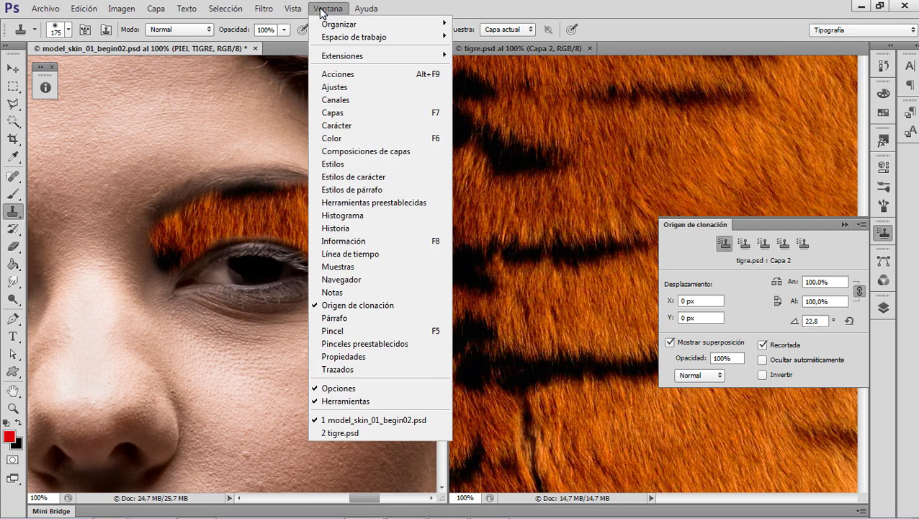
pyautogui.moveTo(327, 27)
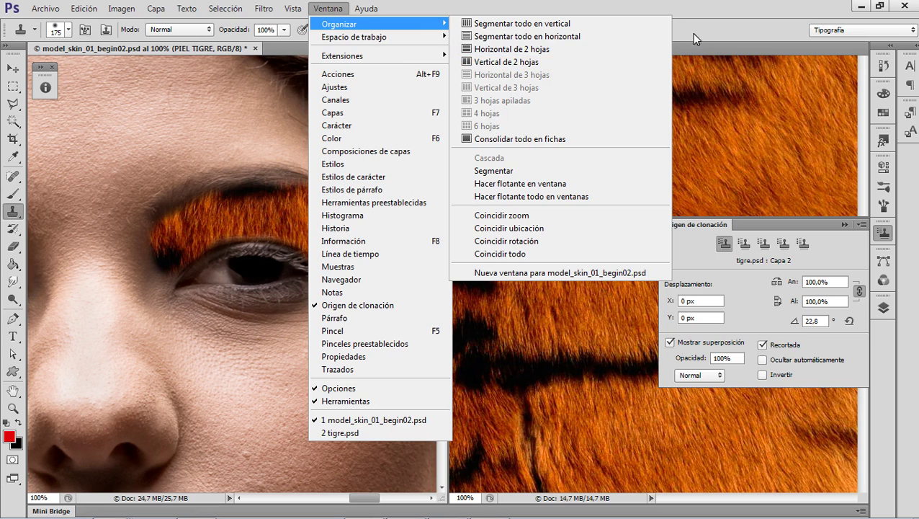
pyautogui.click(711, 15)
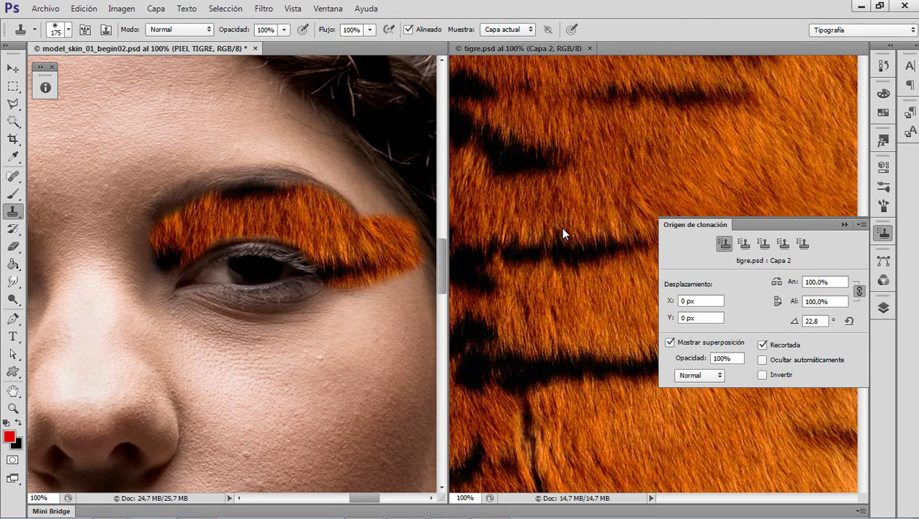
# Clone striped fur over the left eyebrow's outer end with the source rotated to 42.8°, and reduce the brush to 80 px
pyautogui.click(284, 196)
pyautogui.moveTo(285, 189)
pyautogui.mouseDown()
pyautogui.moveTo(167, 185)
pyautogui.moveTo(356, 192)
pyautogui.moveTo(248, 187)
pyautogui.moveTo(306, 183)
pyautogui.moveTo(308, 116)
pyautogui.moveTo(302, 229)
pyautogui.moveTo(297, 162)
pyautogui.moveTo(294, 201)
pyautogui.moveTo(299, 159)
pyautogui.mouseUp()
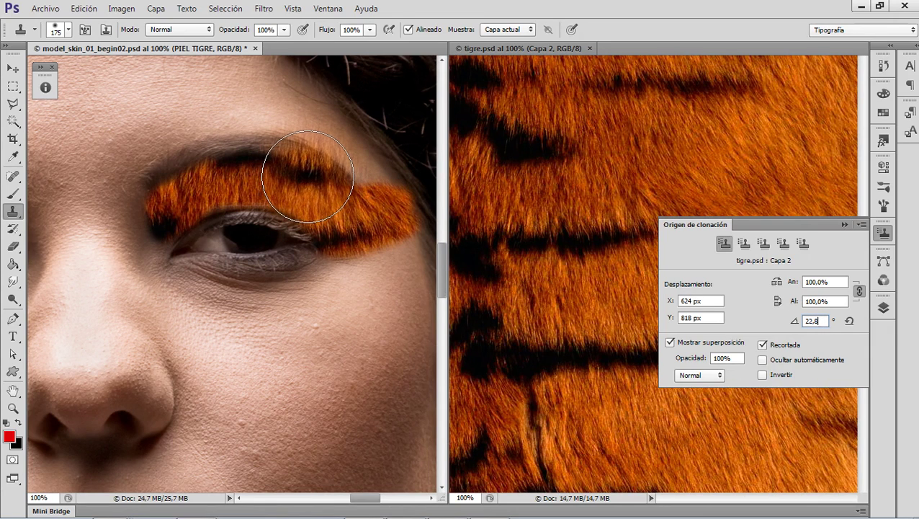
pyautogui.press('Down')
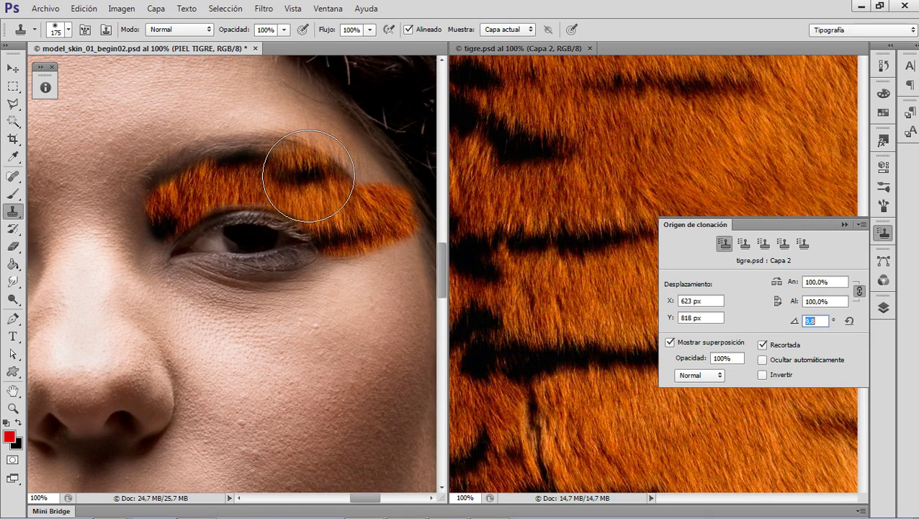
pyautogui.press('Up')
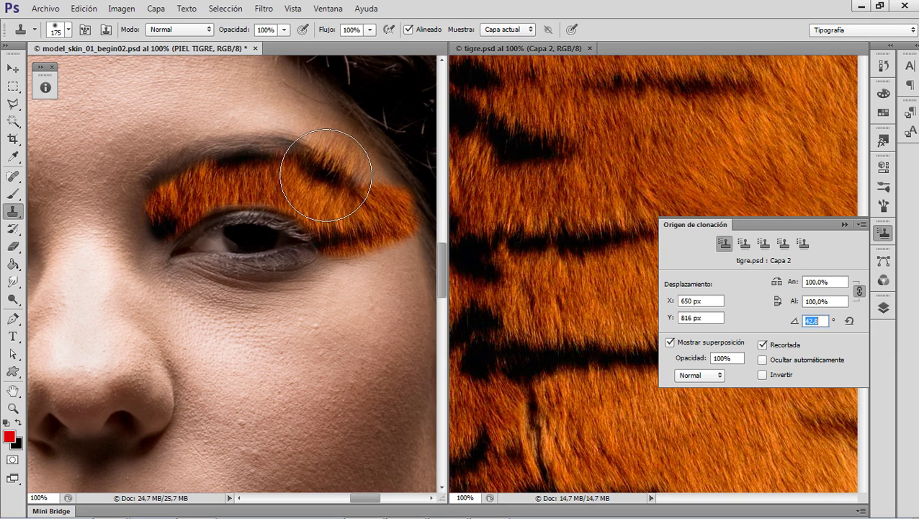
pyautogui.press('Left')
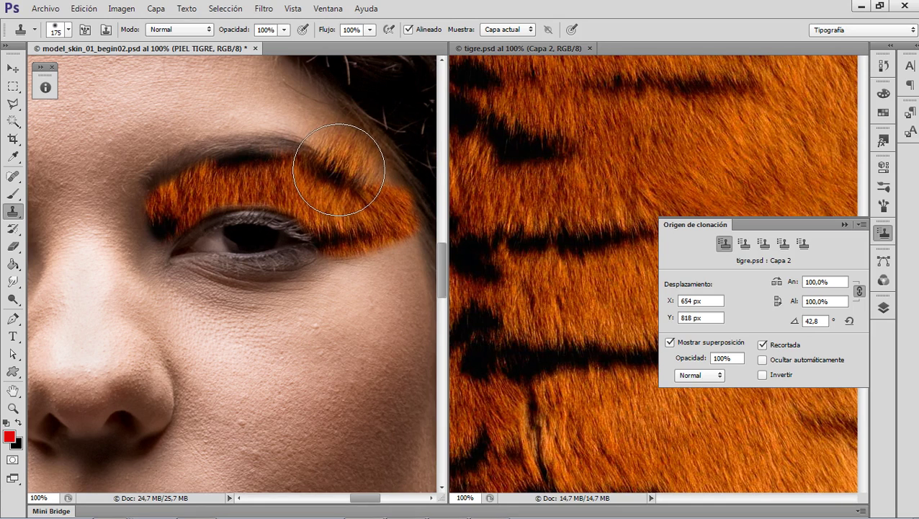
pyautogui.press('[')
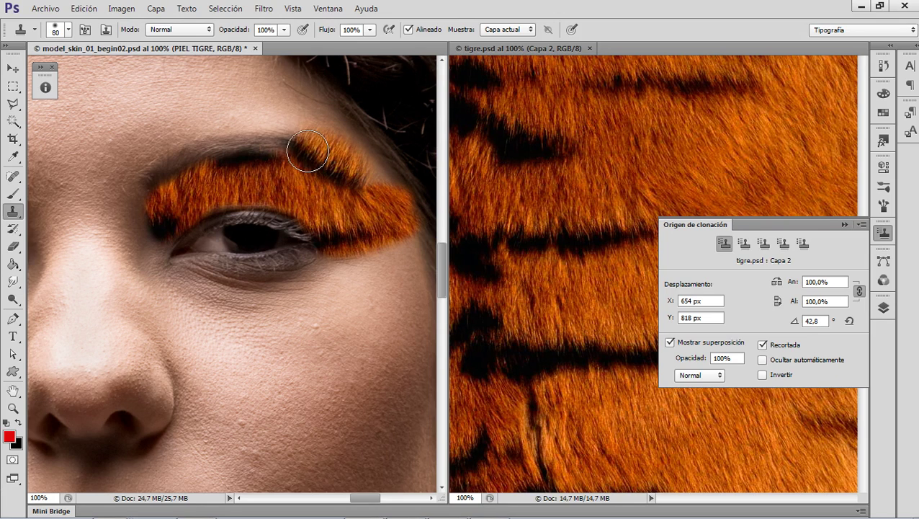
# Set the clone source rotation to 27.8° and extend the fur and black stripe along the eyebrow towards the nose
pyautogui.doubleClick(816, 321)
pyautogui.press('BackSpace')
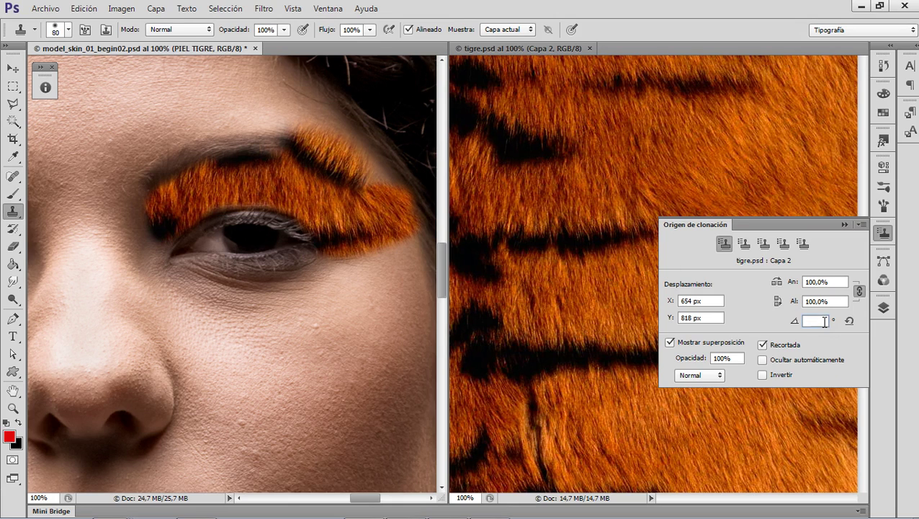
pyautogui.write('42,8')
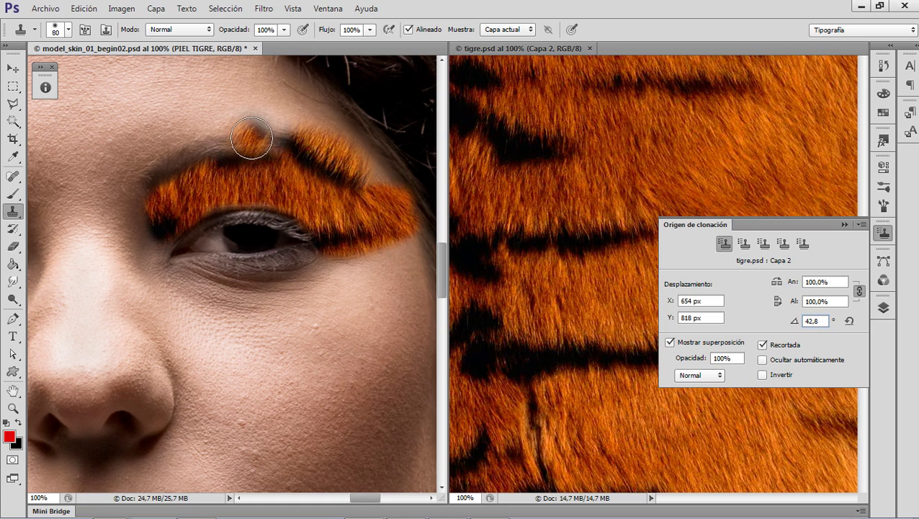
pyautogui.press('Down')
pyautogui.press('Down')
pyautogui.press('Down')
pyautogui.press('Down')
pyautogui.press('Down')
pyautogui.press('Down')
pyautogui.press('Down')
pyautogui.press('Down')
pyautogui.press('Down')
pyautogui.press('Down')
pyautogui.press('Down')
pyautogui.press('Down')
pyautogui.press('Down')
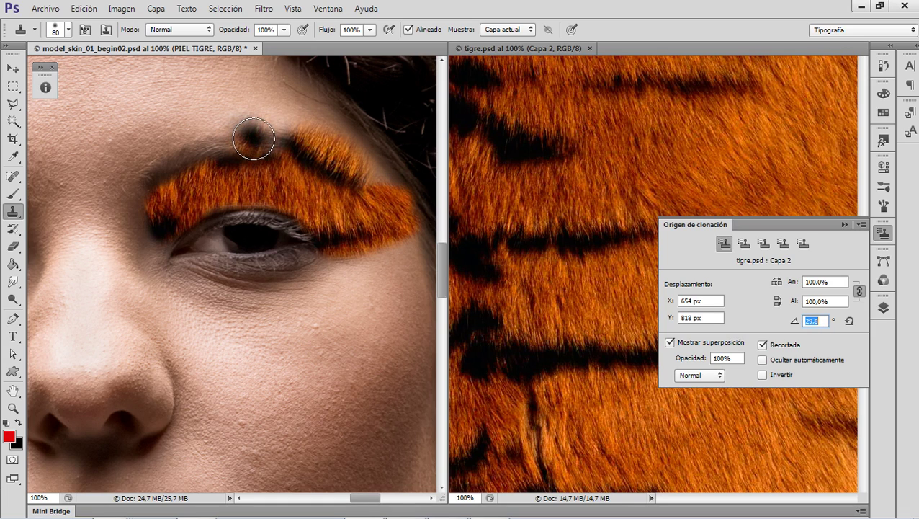
pyautogui.press('Down')
pyautogui.press('Down')
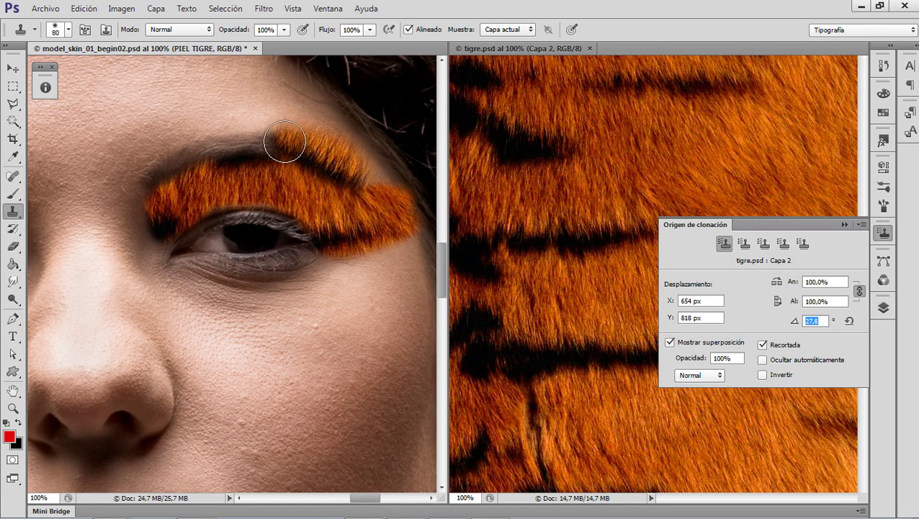
pyautogui.moveTo(286, 142)
pyautogui.mouseDown()
pyautogui.moveTo(252, 144)
pyautogui.moveTo(273, 170)
pyautogui.moveTo(253, 146)
pyautogui.moveTo(234, 152)
pyautogui.moveTo(245, 160)
pyautogui.mouseUp()
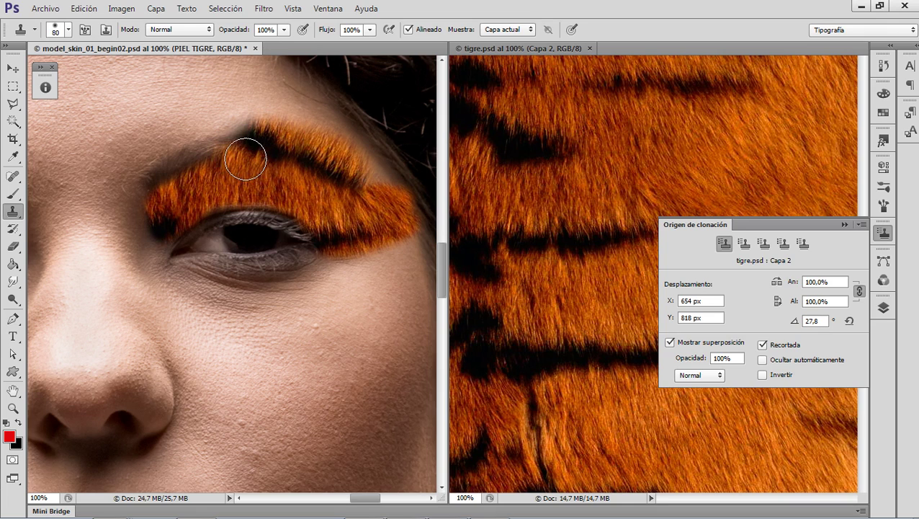
# Lower the clone source rotation to 3.2° and close the Clone Source settings
pyautogui.moveTo(795, 322); pyautogui.dragTo(784, 322)
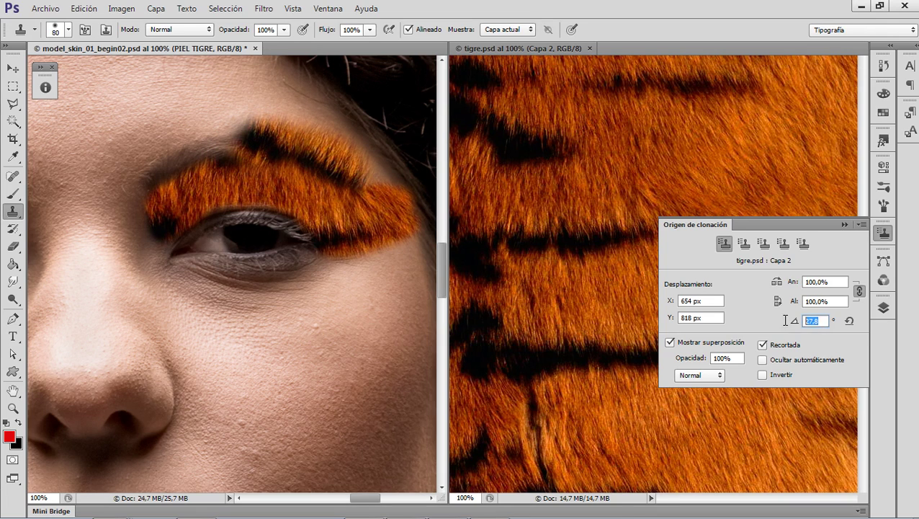
pyautogui.press('Down')
pyautogui.press('Down')
pyautogui.press('Down')
pyautogui.press('Down')
pyautogui.press('Down')
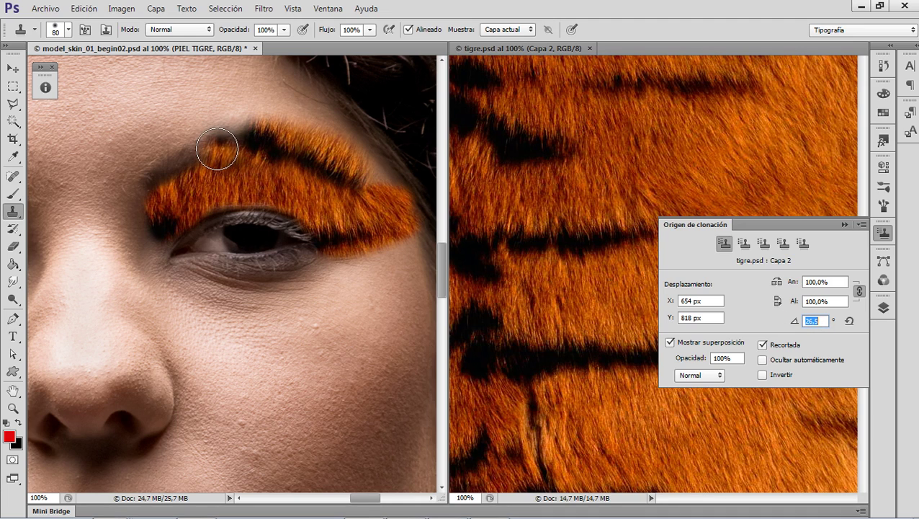
pyautogui.press('Down')
pyautogui.press('Down')
pyautogui.press('Down')
pyautogui.press('Down')
pyautogui.press('Down')
pyautogui.press('Down')
pyautogui.press('Down')
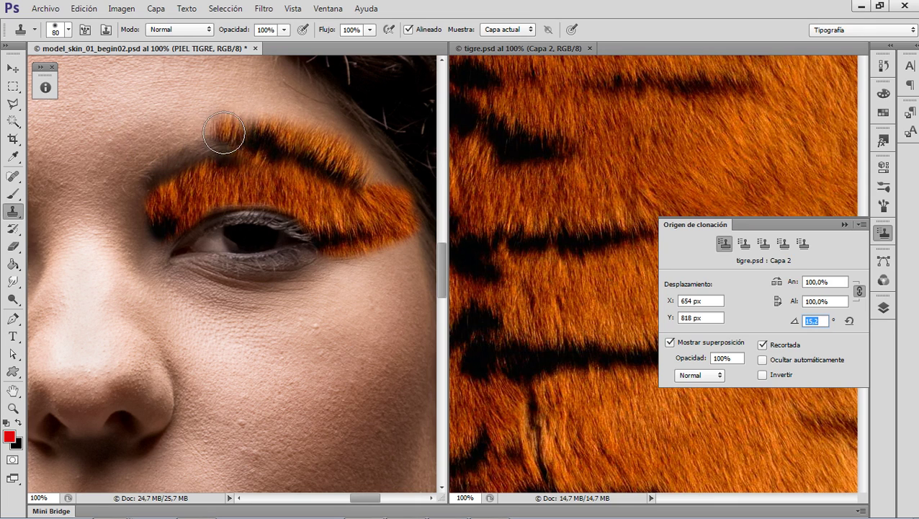
pyautogui.press('Down')
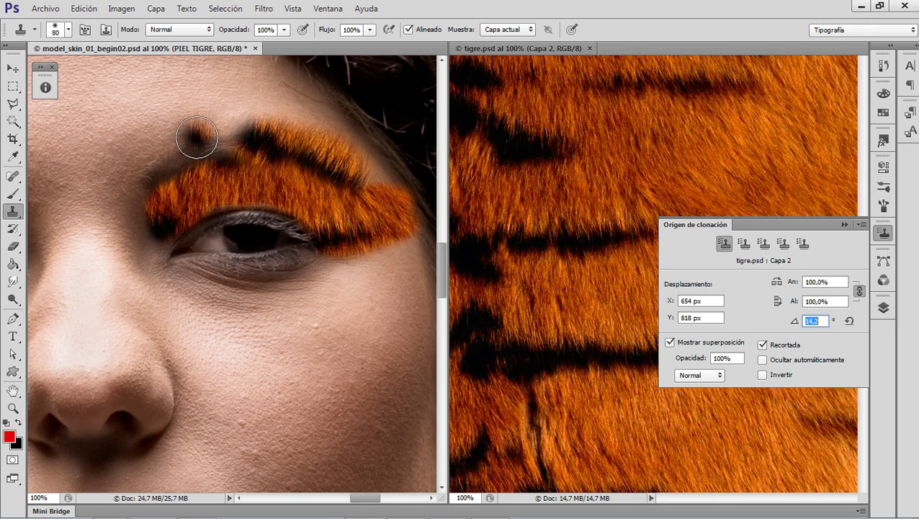
pyautogui.press('Down')
pyautogui.press('Down')
pyautogui.press('Down')
pyautogui.press('Down')
pyautogui.press('Down')
pyautogui.press('Down')
pyautogui.press('Down')
pyautogui.press('Down')
pyautogui.press('Down')
pyautogui.press('Down')
pyautogui.press('Down')
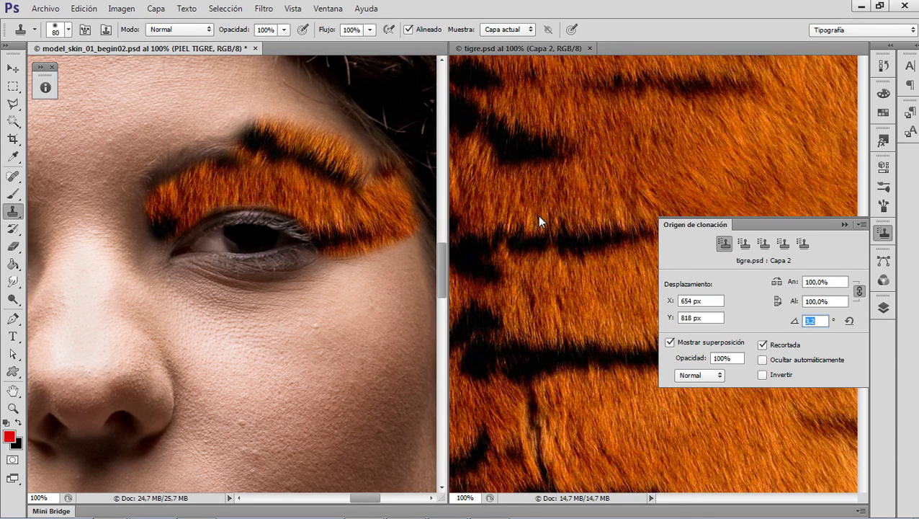
pyautogui.click(845, 224)
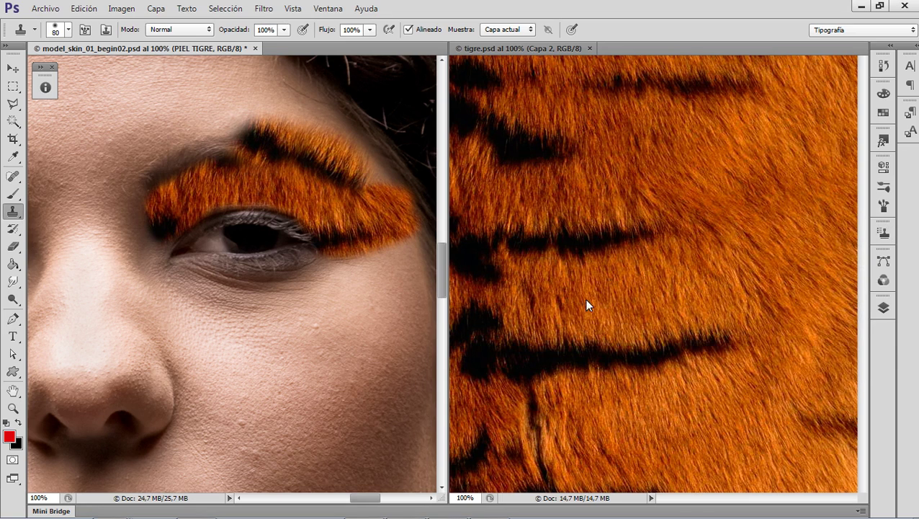
# Sample the long lower black stripe in tigre.psd and clone it along the middle of the portrait's left eyebrow
pyautogui.press('alt')
pyautogui.click(621, 346)
pyautogui.press('alt')
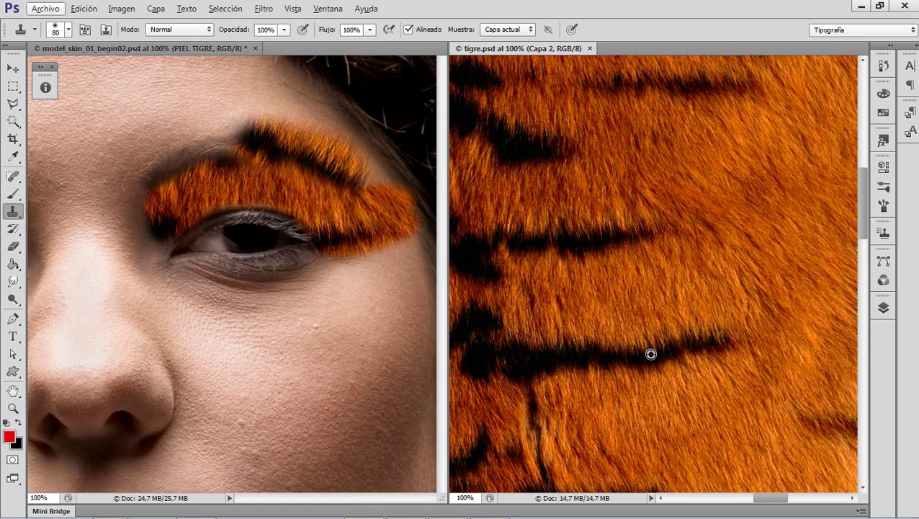
pyautogui.keyDown('alt'); pyautogui.click(636, 356); pyautogui.keyUp('alt')
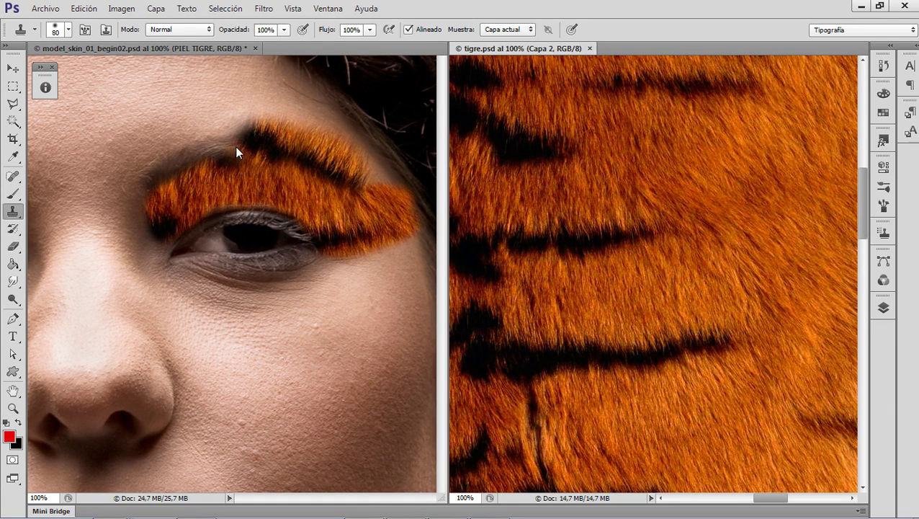
pyautogui.moveTo(235, 145)
pyautogui.mouseDown()
pyautogui.moveTo(237, 138)
pyautogui.moveTo(225, 144)
pyautogui.moveTo(353, 155)
pyautogui.moveTo(268, 145)
pyautogui.moveTo(310, 141)
pyautogui.moveTo(407, 189)
pyautogui.moveTo(333, 232)
pyautogui.moveTo(332, 246)
pyautogui.moveTo(322, 232)
pyautogui.moveTo(325, 199)
pyautogui.mouseUp()
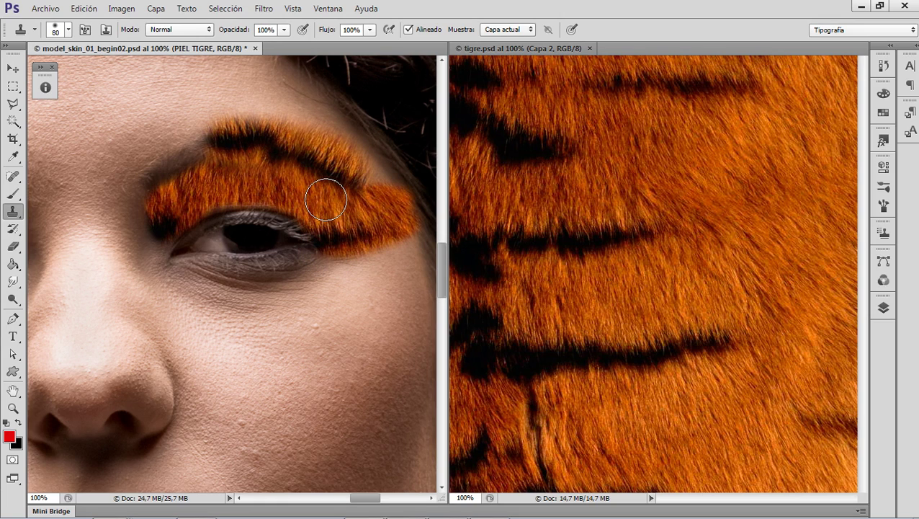